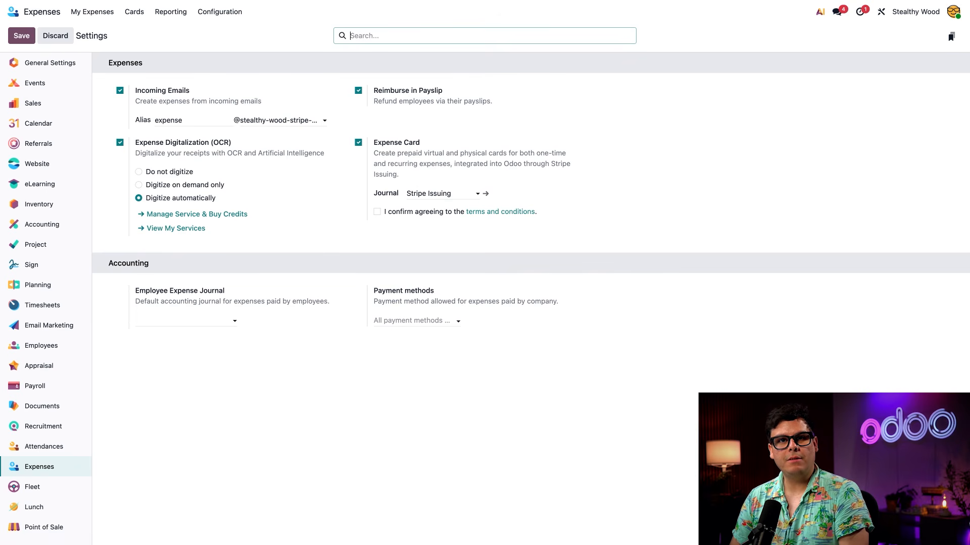
Agree to the Expense Card terms and conditions in the Expenses settings and save the settings
click(377, 212)
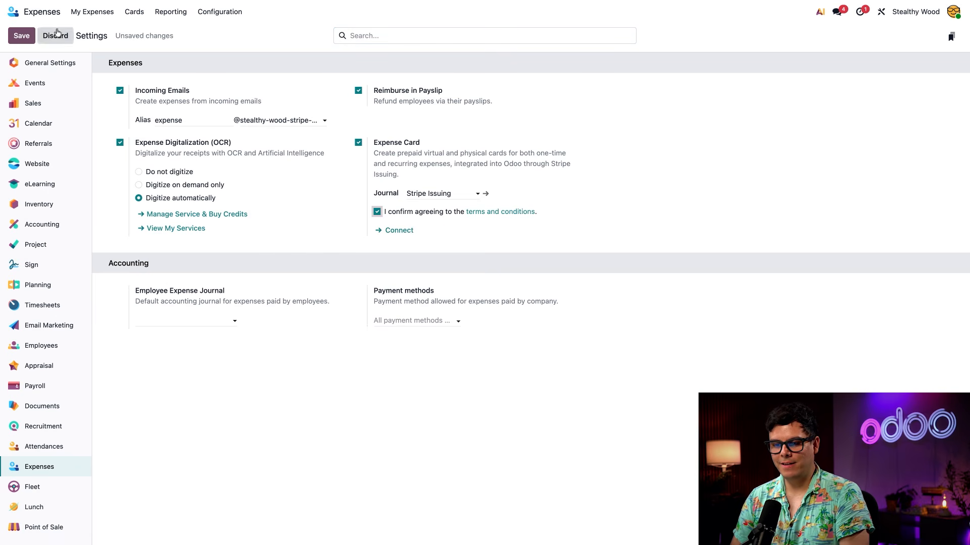
click(21, 36)
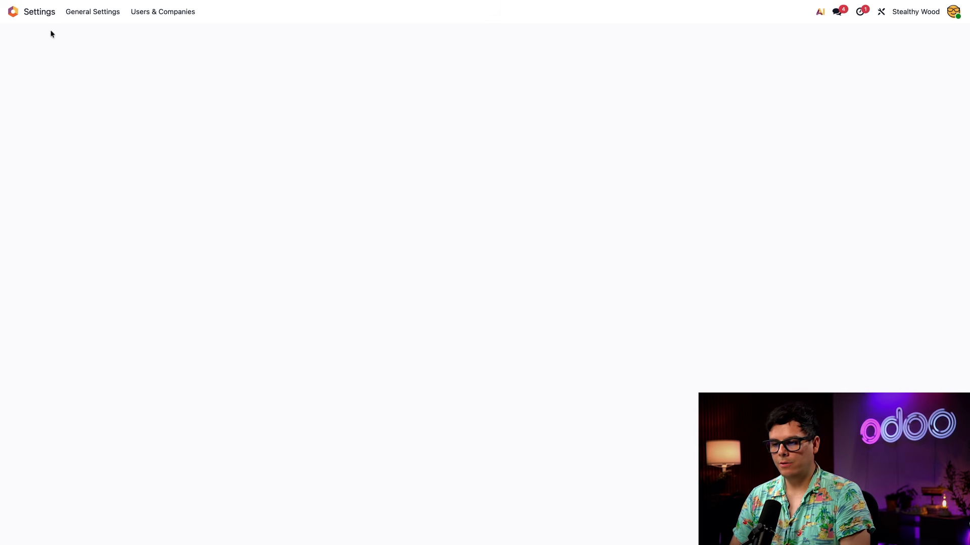
Return to the home screen, search for the Accounting app and open it
click(17, 18)
text(acc)
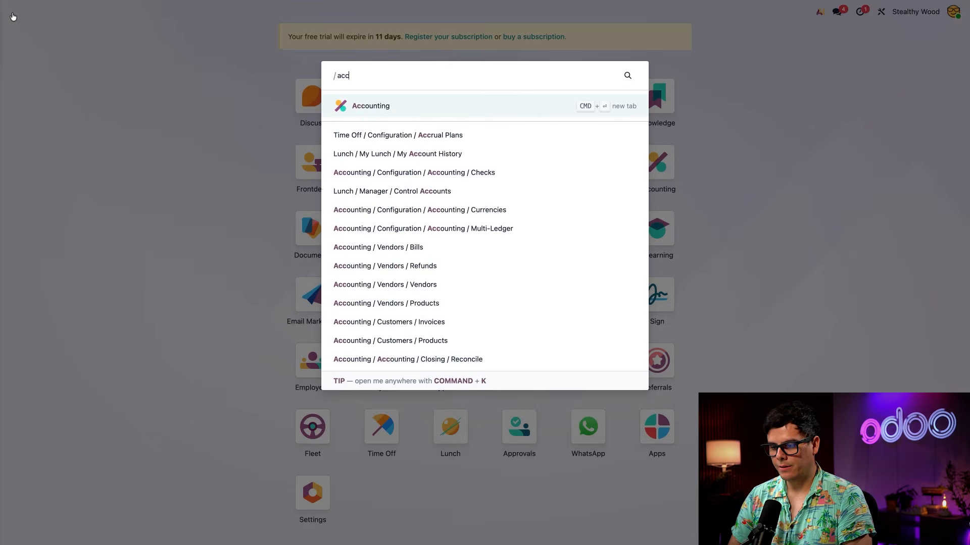
key(Return)
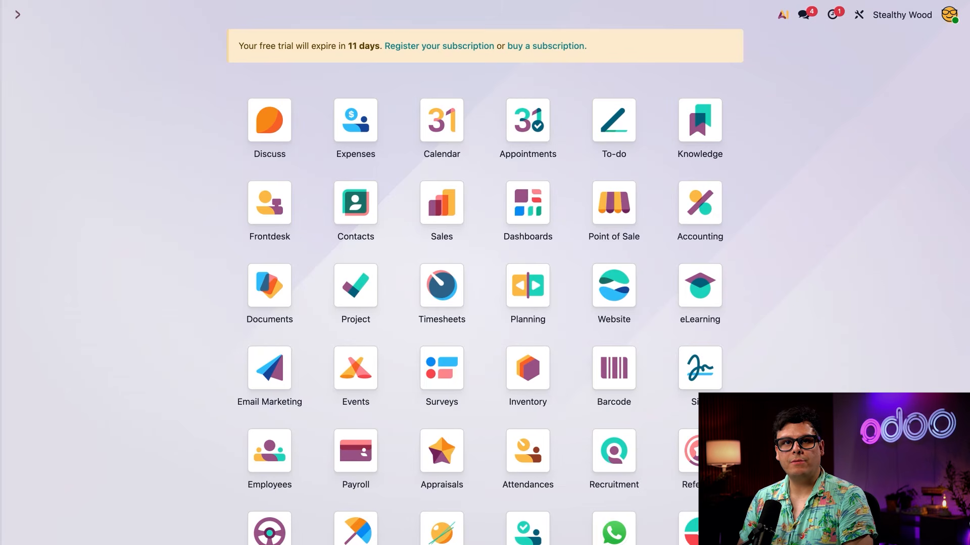
Find the Expenses app from the home screen and open its Cards overview
text(exp)
key(Return)
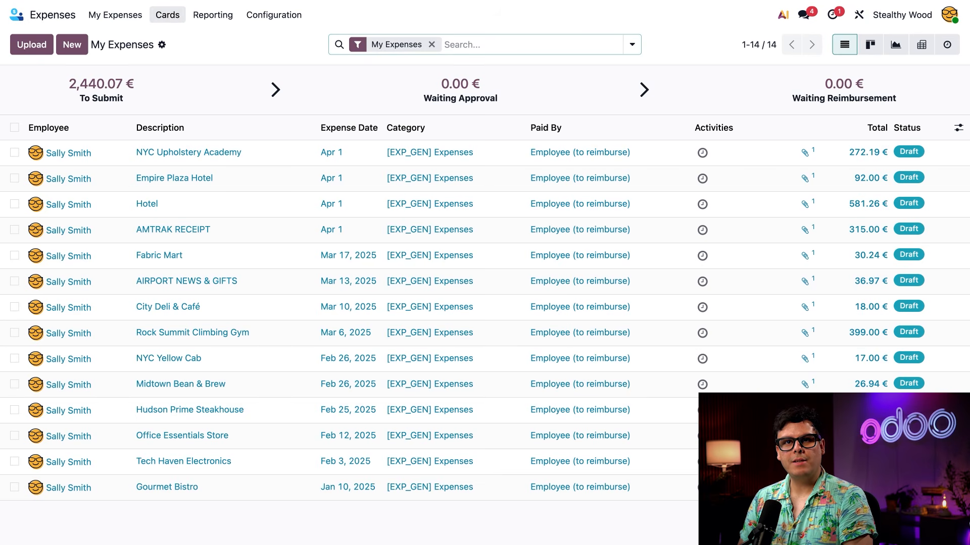
click(167, 15)
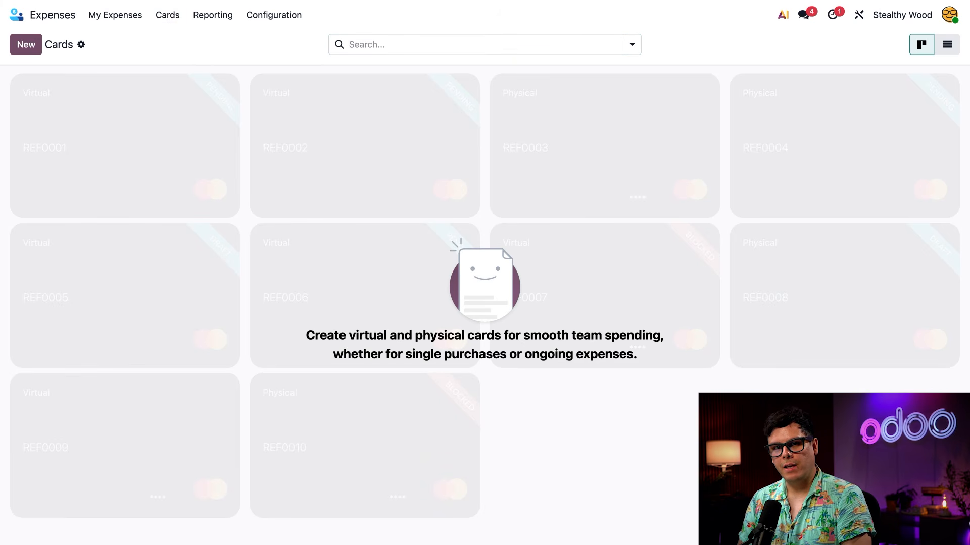
Create a new expense card and title it Sales Meeting - 2026
click(202, 139)
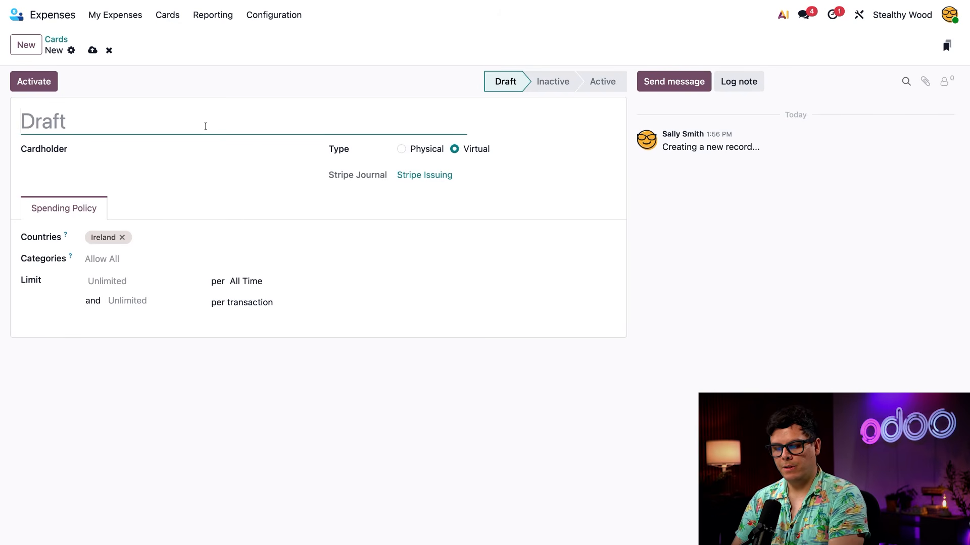
text(Sales Meetin)
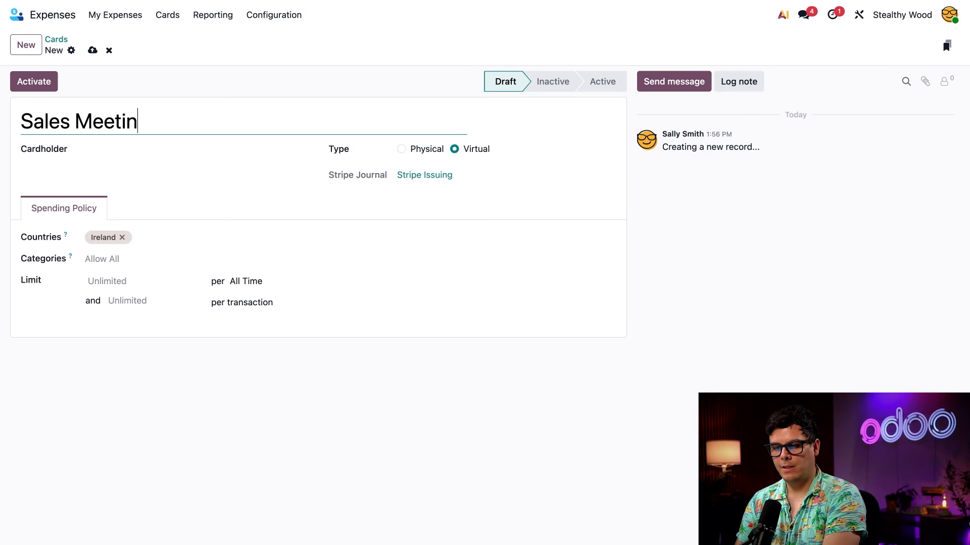
text(g - 2026)
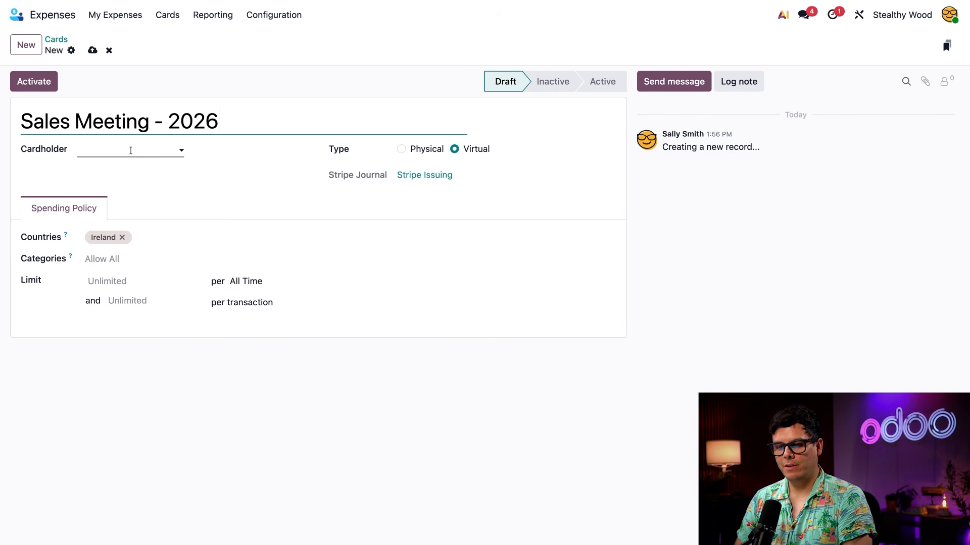
Assign the first suggested employee as the cardholder and set the card type to Virtual
click(116, 152)
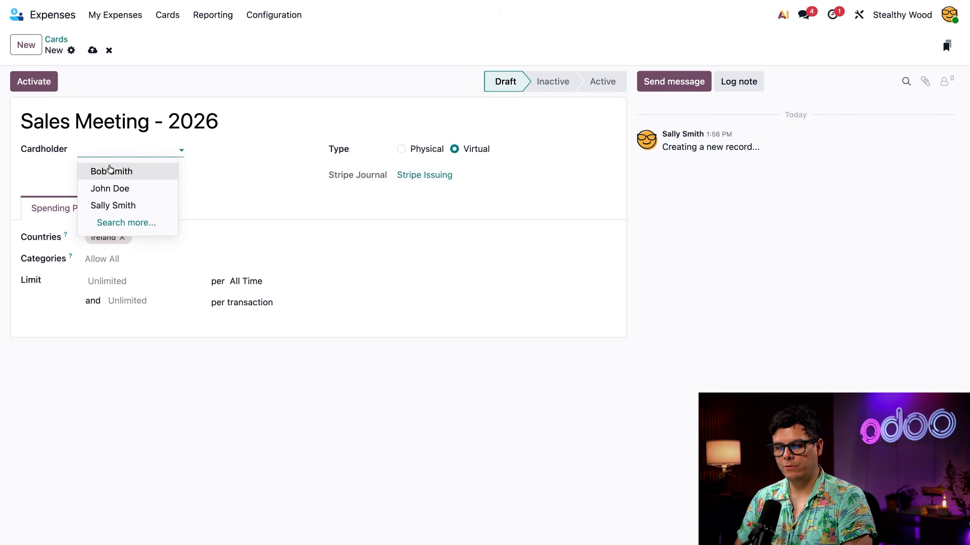
click(105, 169)
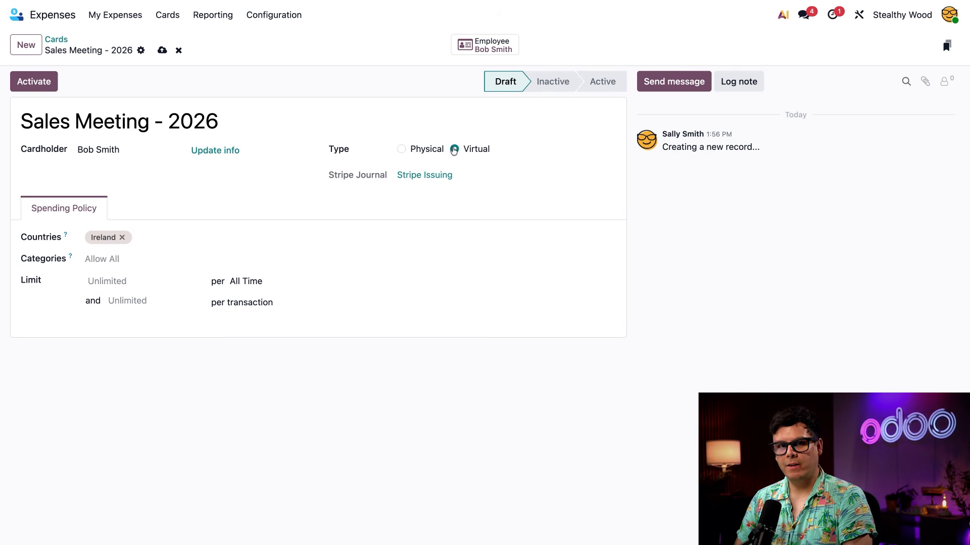
click(401, 150)
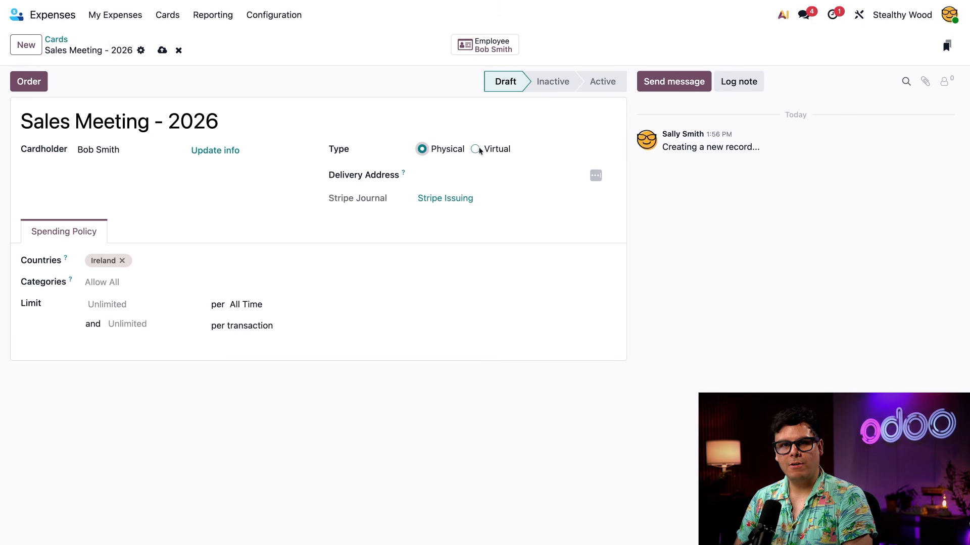
click(475, 149)
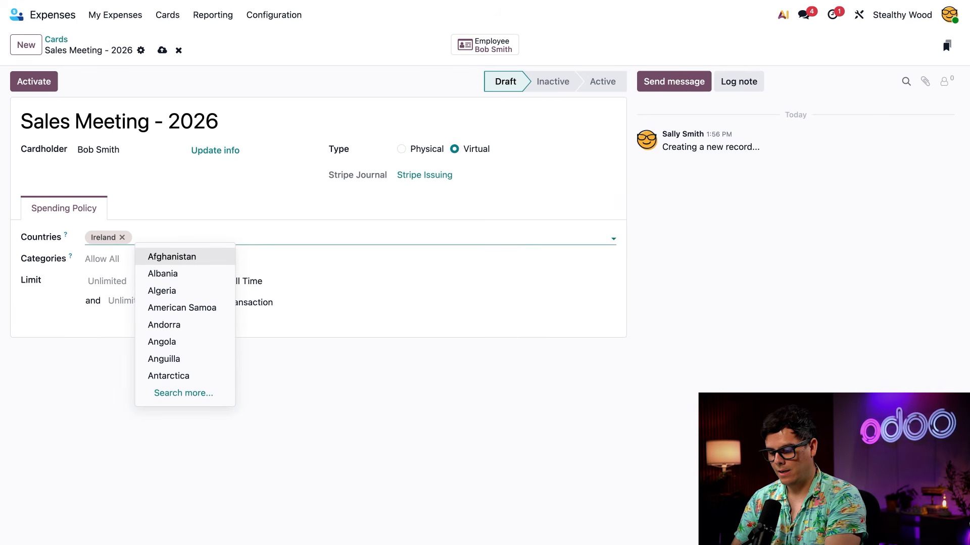
Add United States to the allowed countries and limit the spending categories to Transportation Services and Eating Places Restaurants
text(unit)
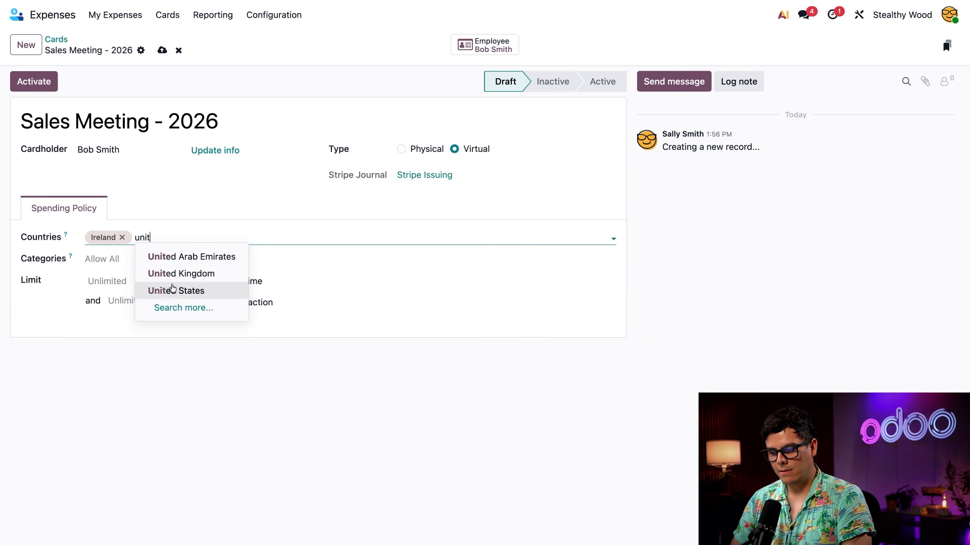
click(172, 290)
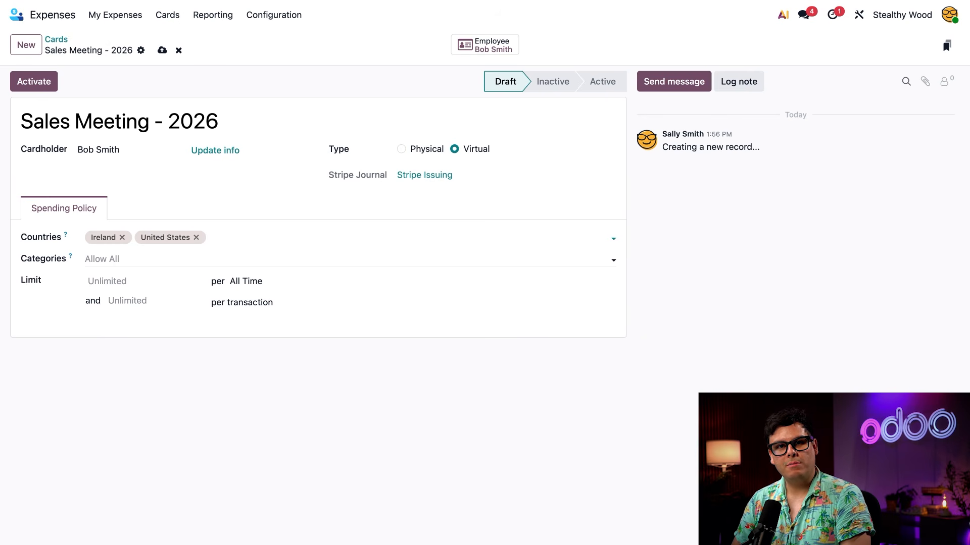
click(138, 259)
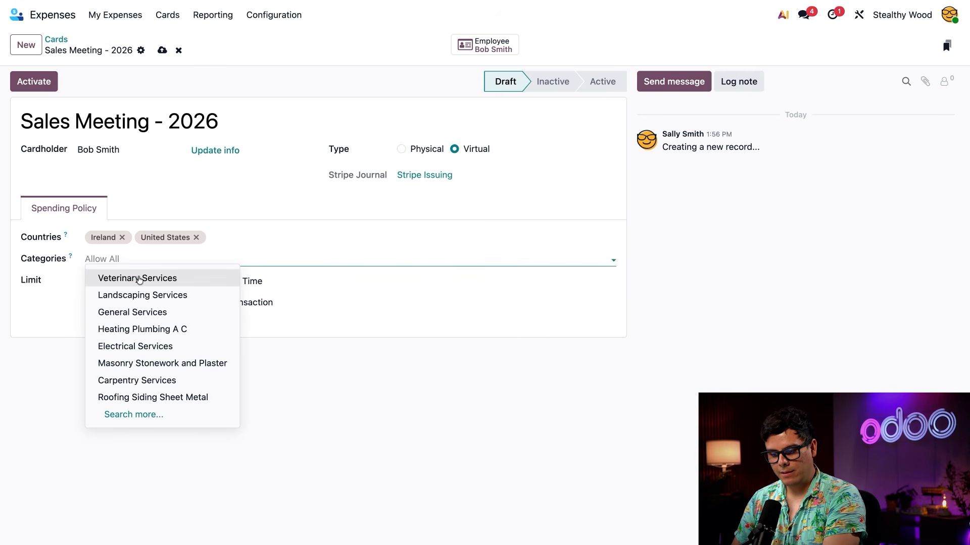
text(tra)
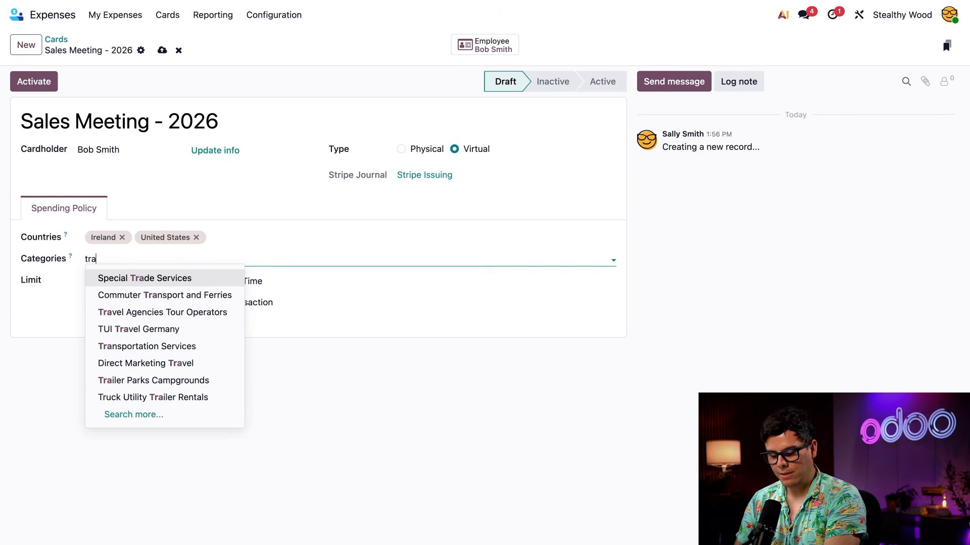
text(nspo)
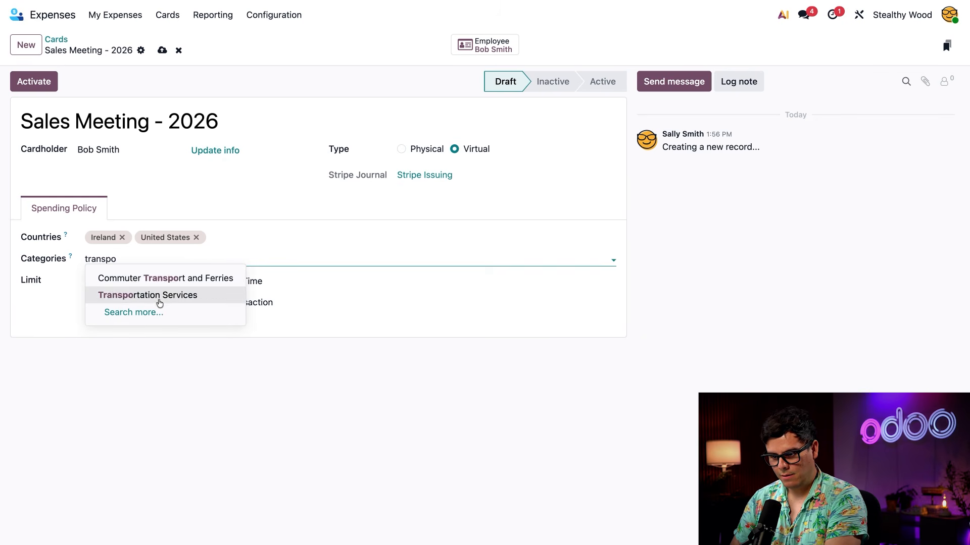
click(160, 302)
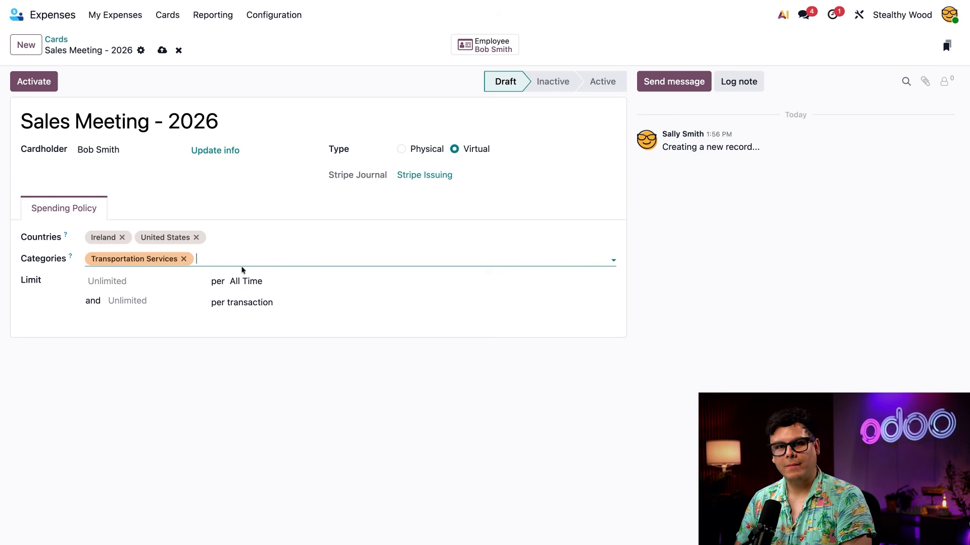
text(eat)
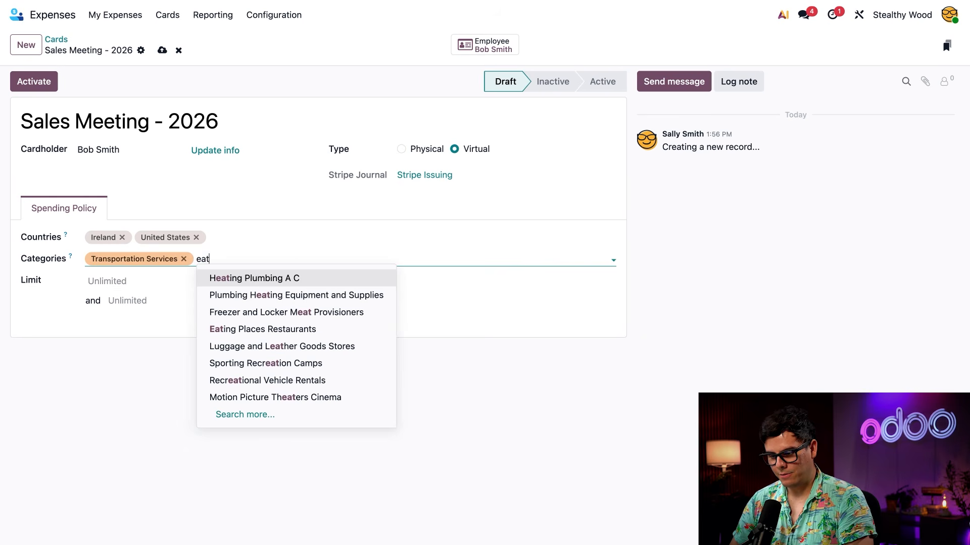
text(ing)
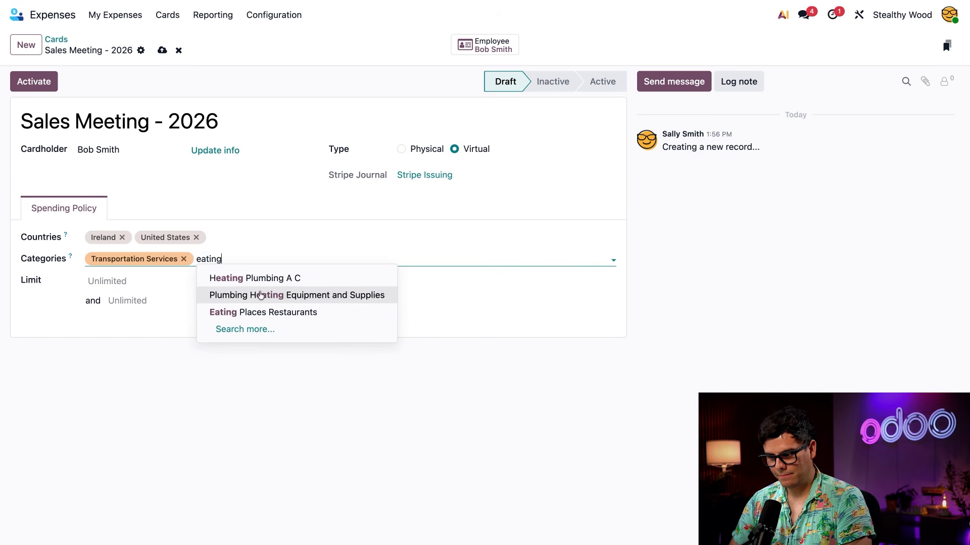
click(260, 311)
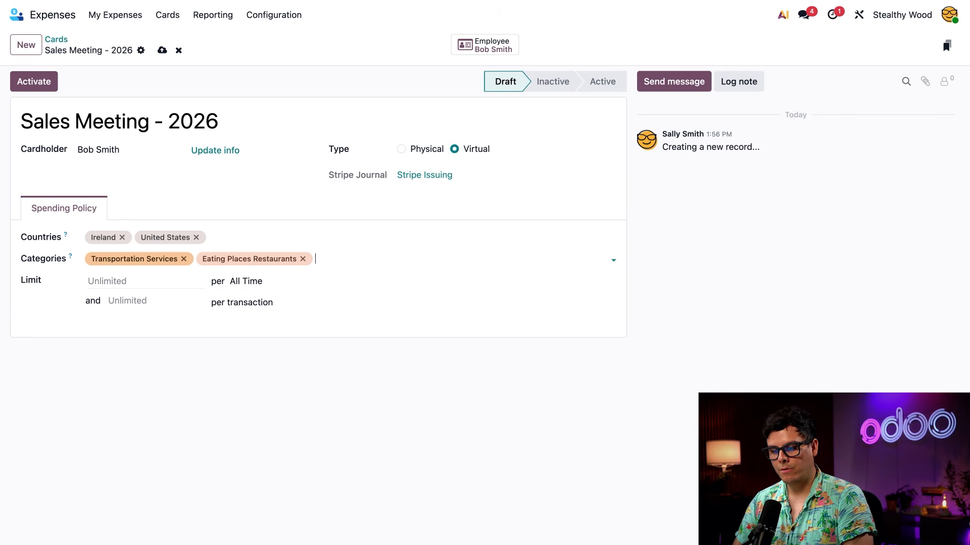
Set the card's spending limit to $1,000 for all time and $100 per transaction
click(147, 281)
text(1000)
click(166, 353)
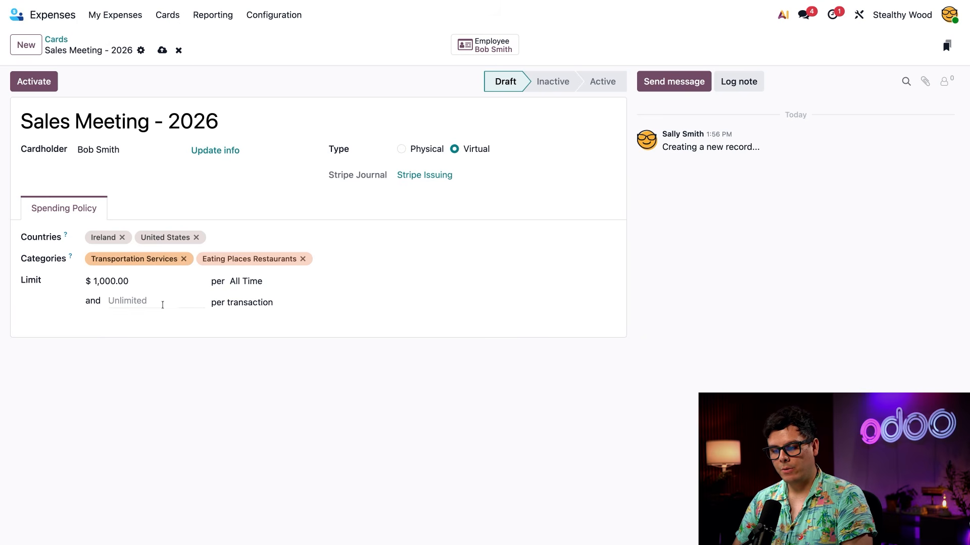
click(164, 301)
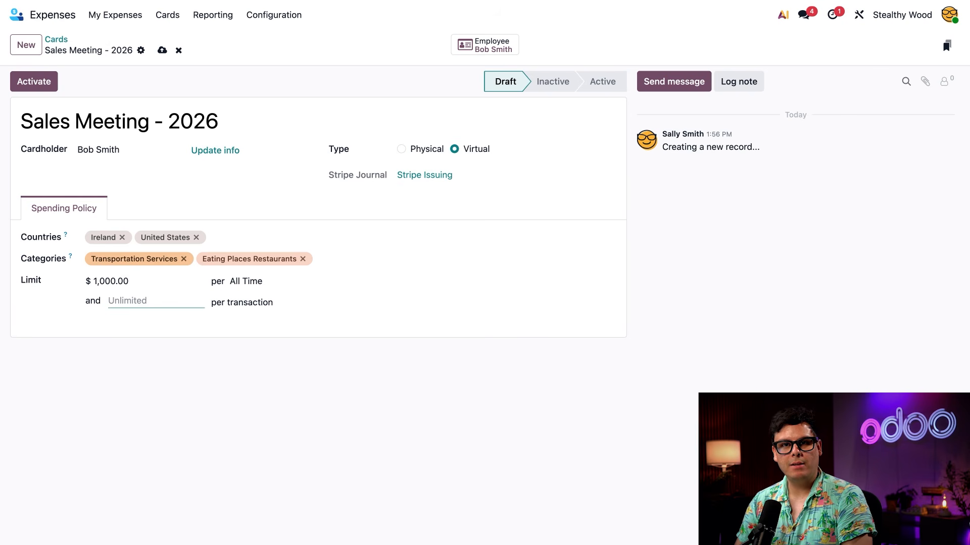
text(100)
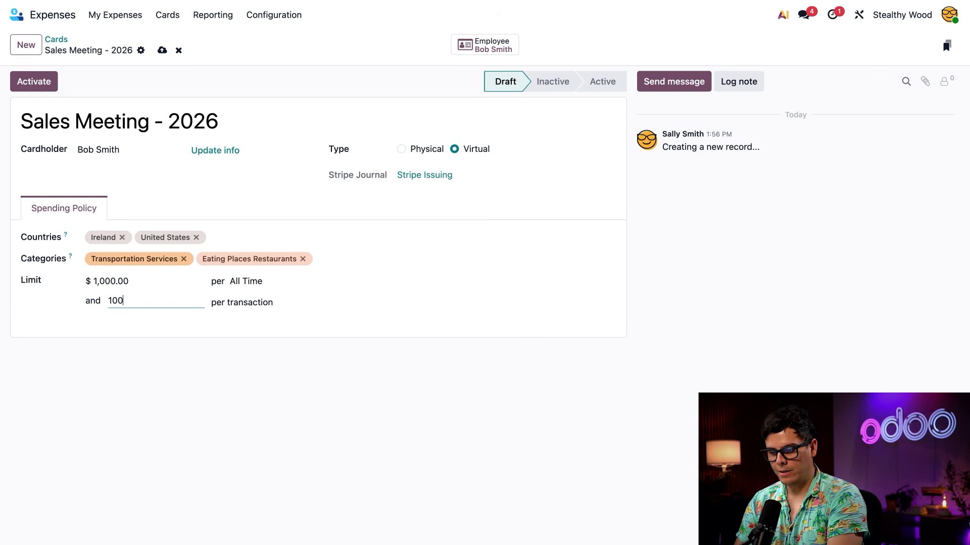
click(197, 354)
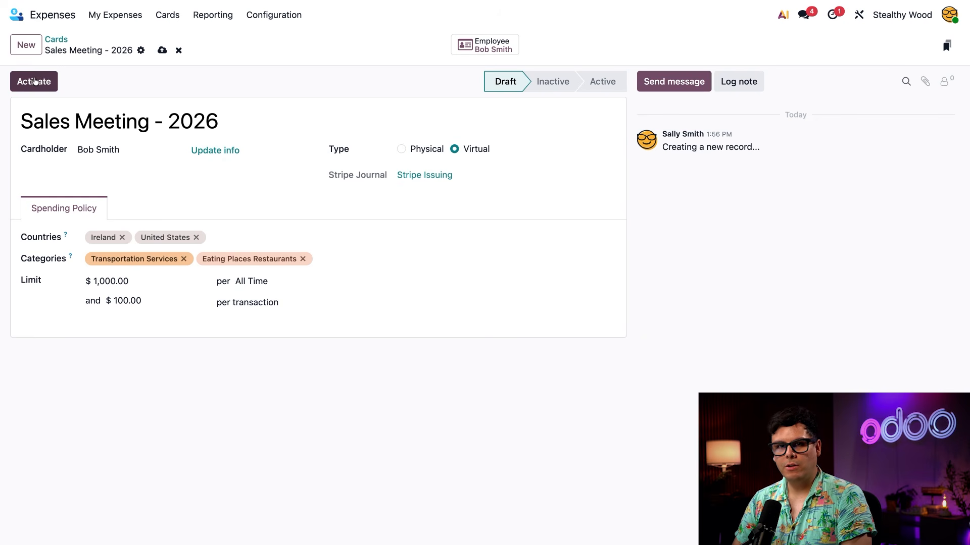
Start activating the card and fill in the cardholder's phone number in the cardholder configuration
click(35, 81)
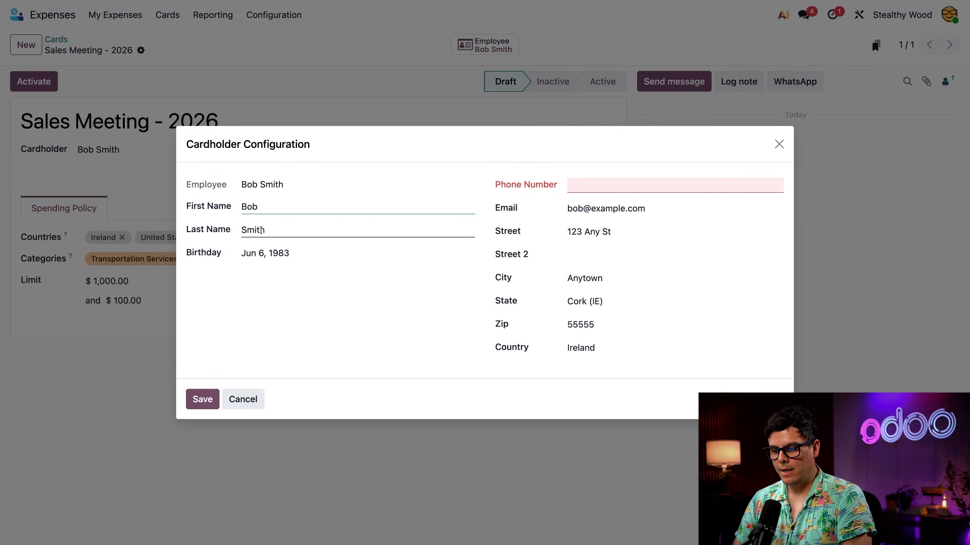
click(595, 186)
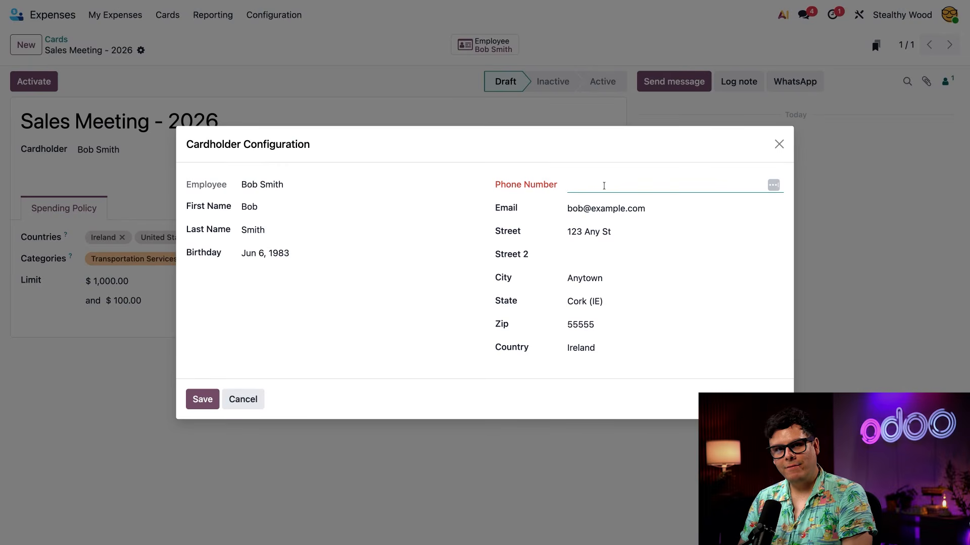
text(555-555-6666)
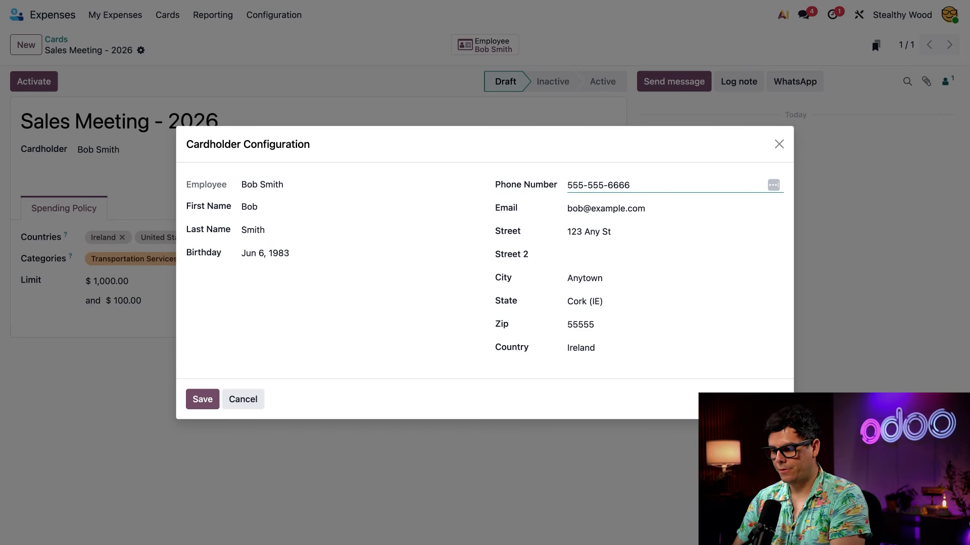